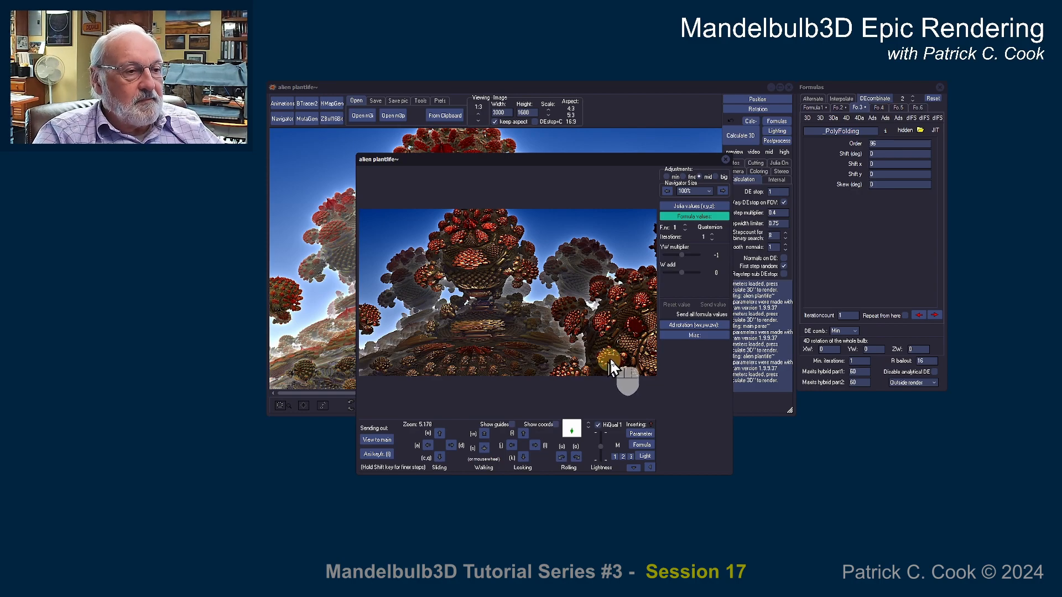
- Close the navigator and save the parameters as "alien plantlife V1.m3p" in the Big Render Projects folder
left_click(726, 160)
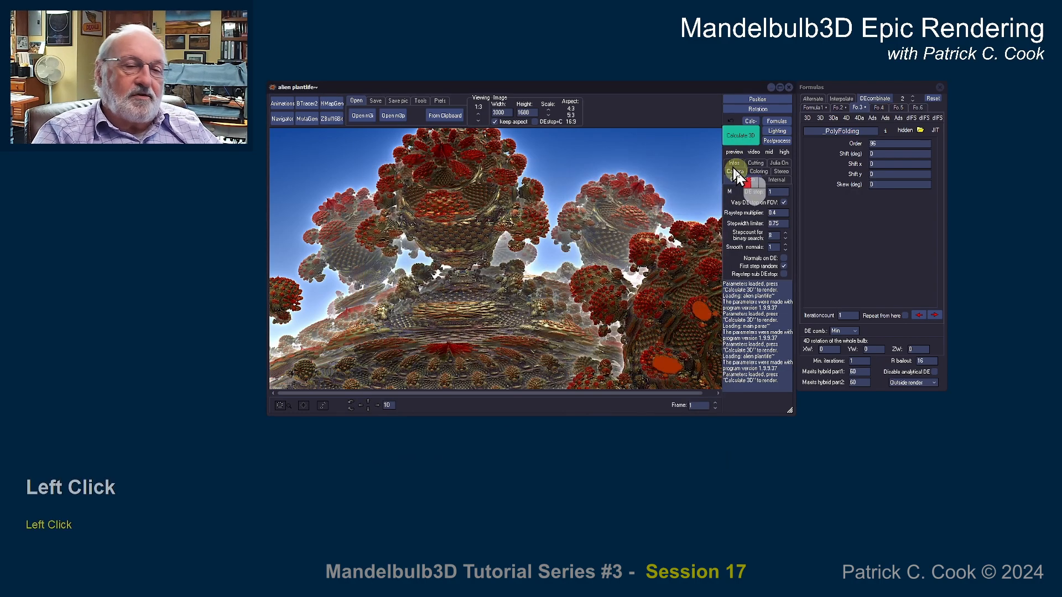
left_click(376, 101)
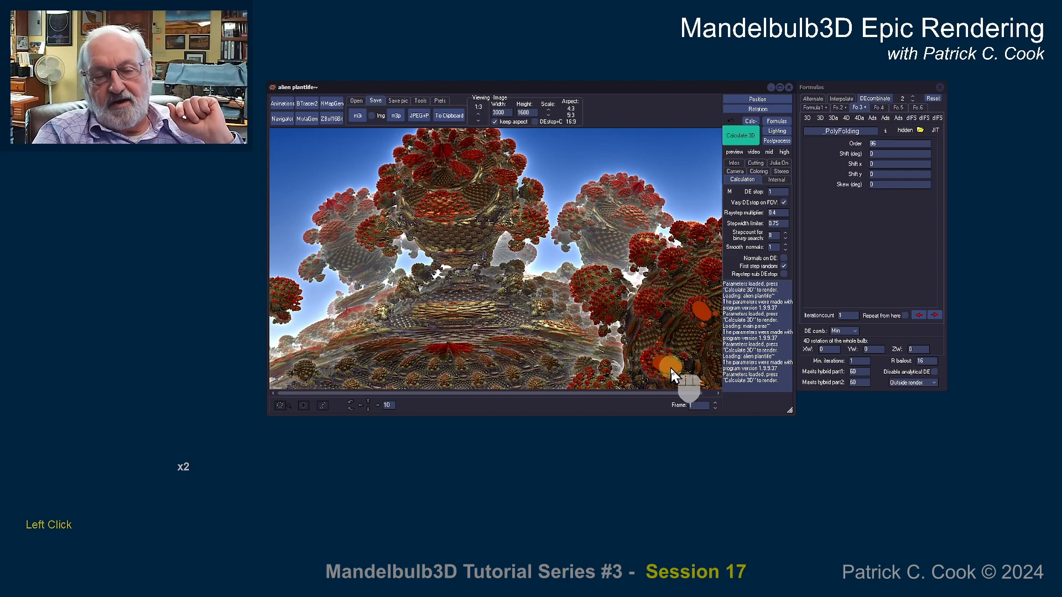
left_click(441, 162)
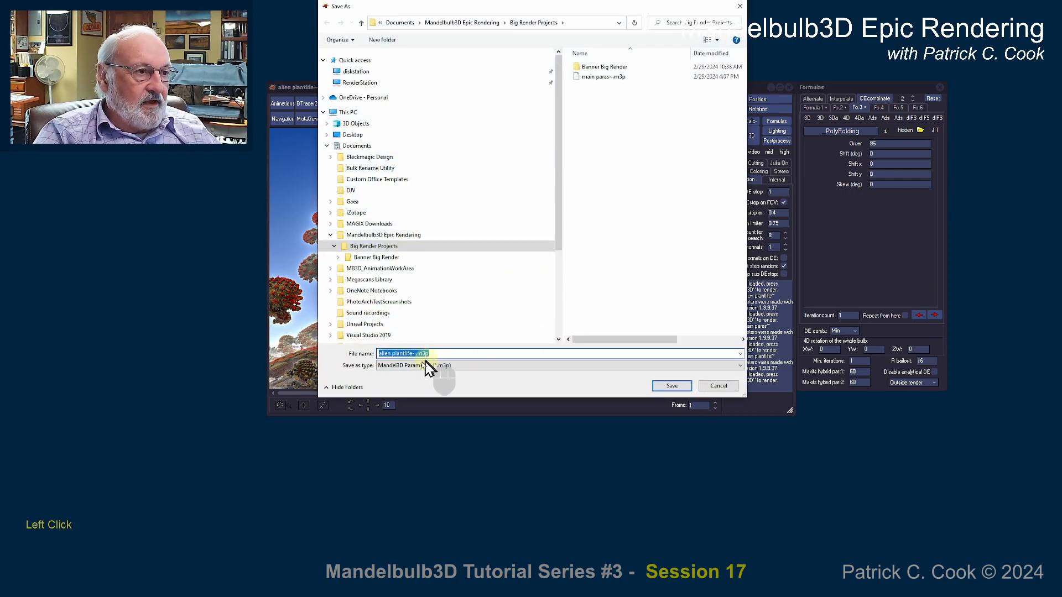
left_click(399, 354)
left_click(399, 353)
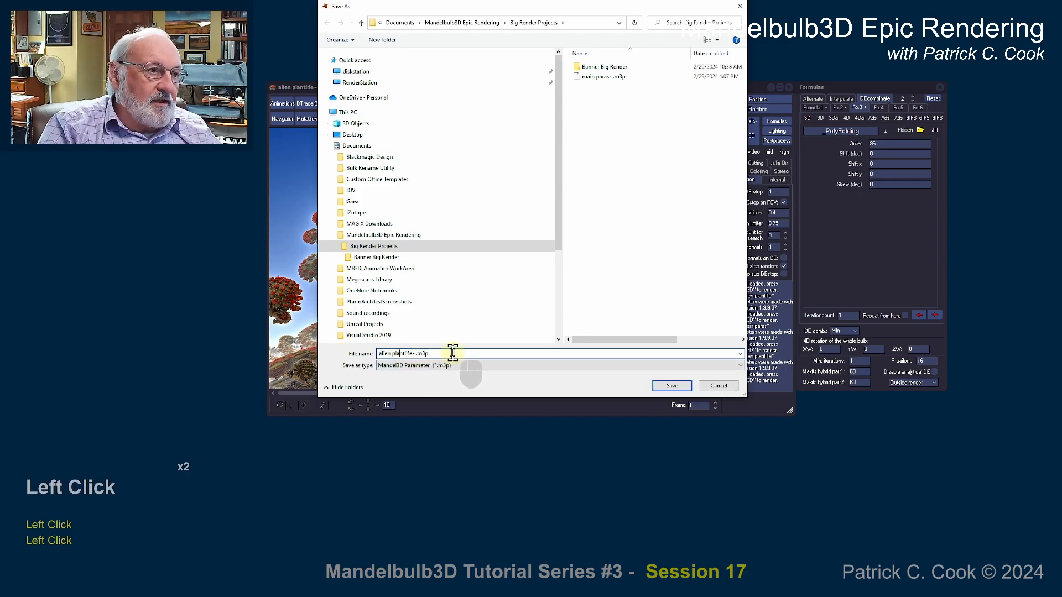
key("Right")
key("Right")
key("Right")
key("Right")
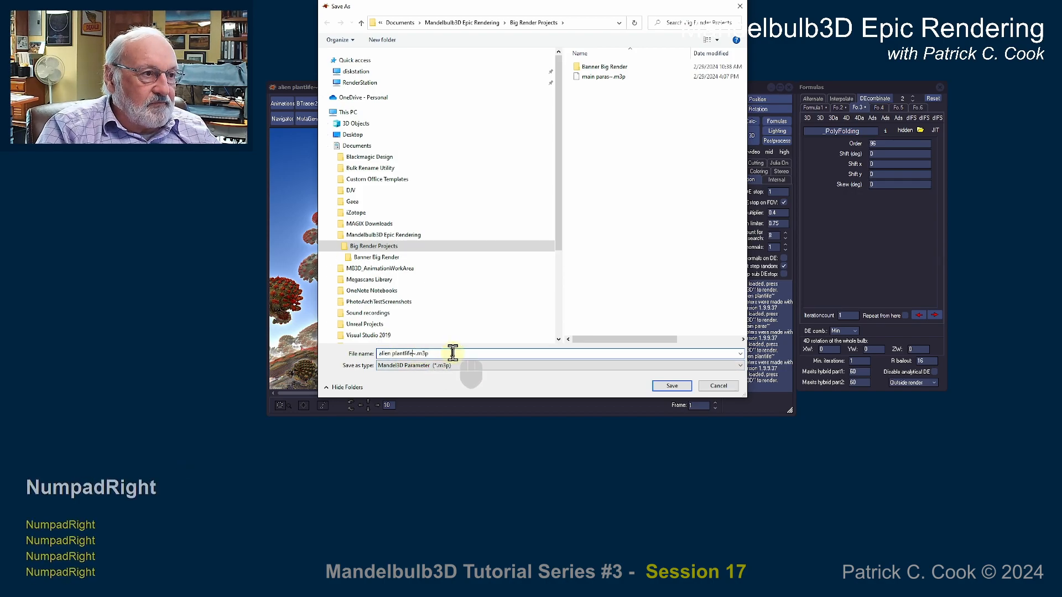
key("Delete")
type("V1")
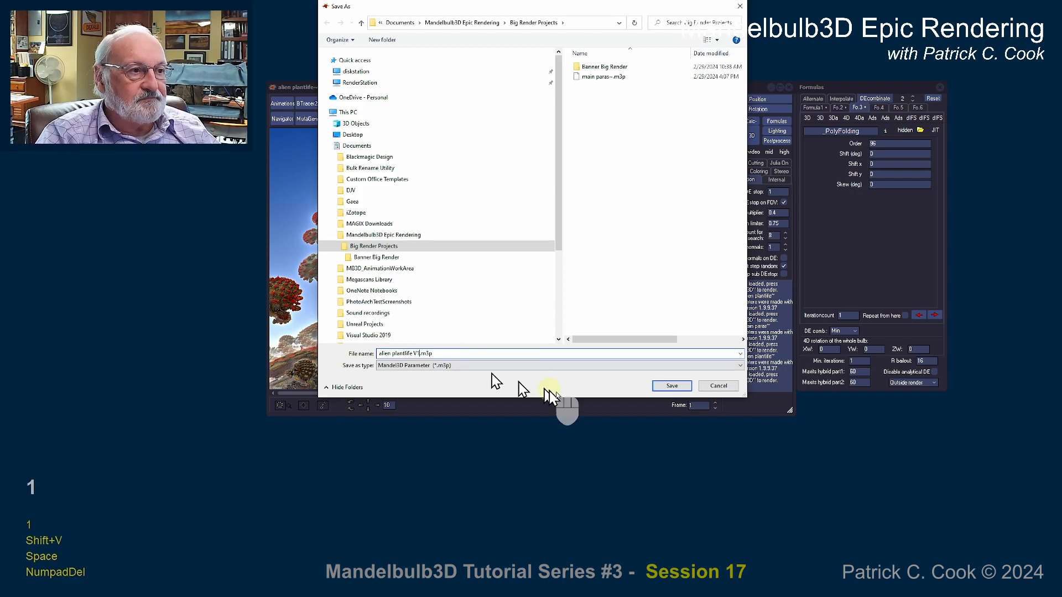
left_click(671, 385)
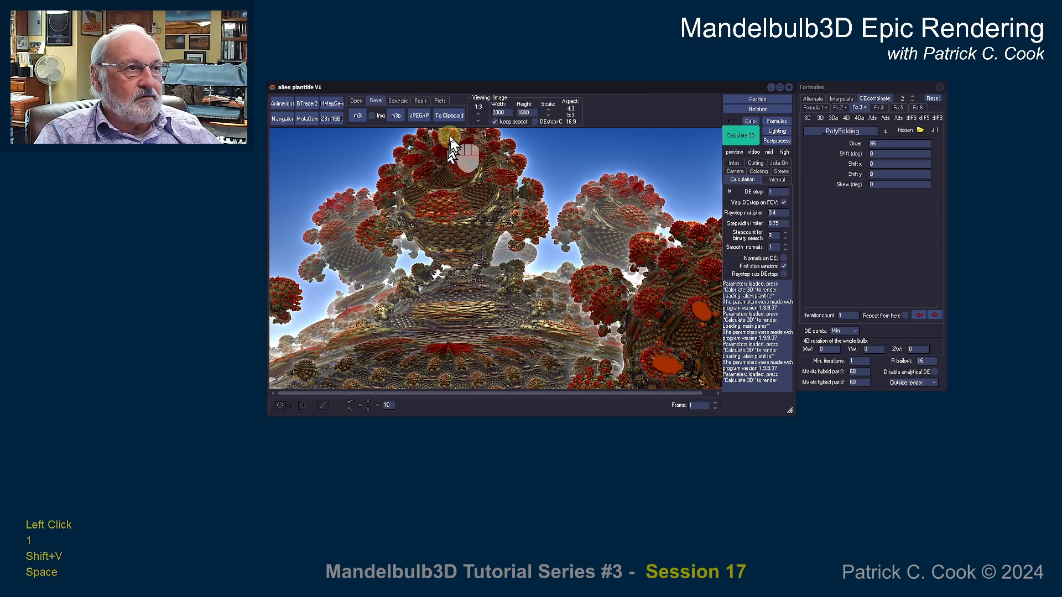
- Copy the alien plantlife V1 parameters to the clipboard and paste them as text into a new Notepad document
double_click(356, 101)
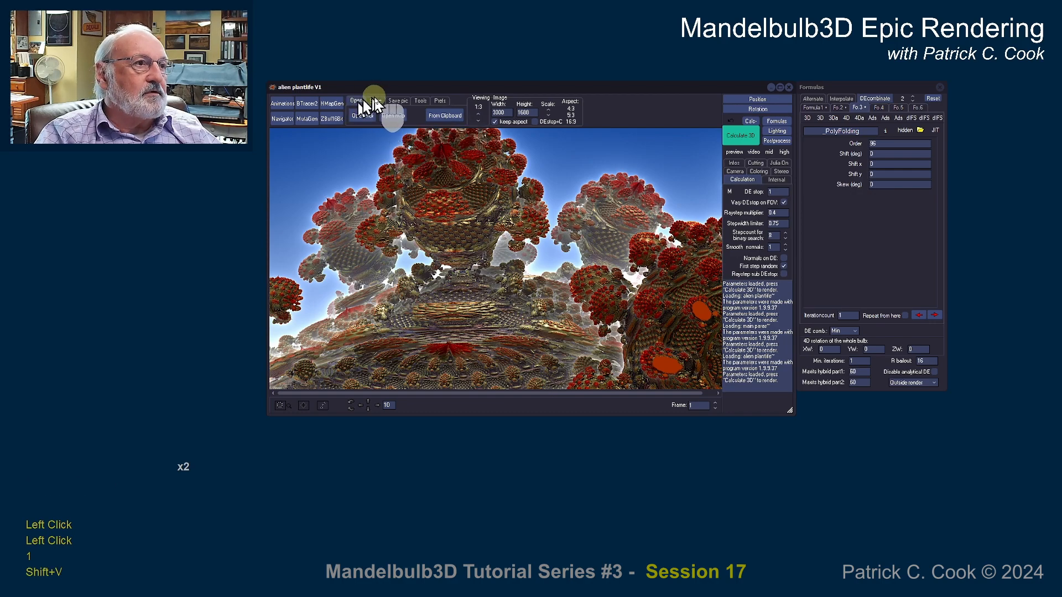
left_click(375, 100)
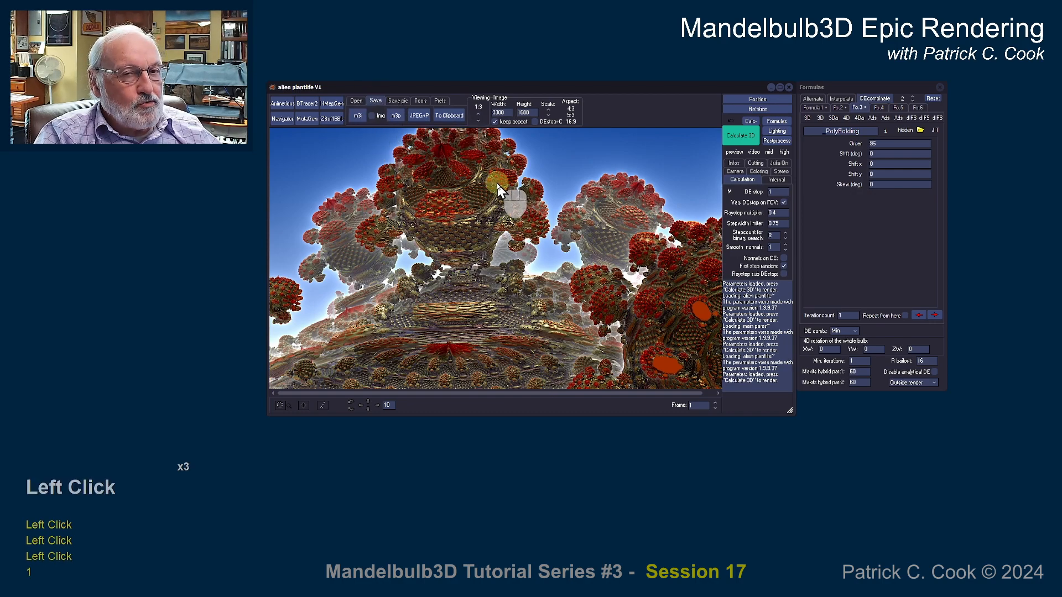
left_click(535, 216)
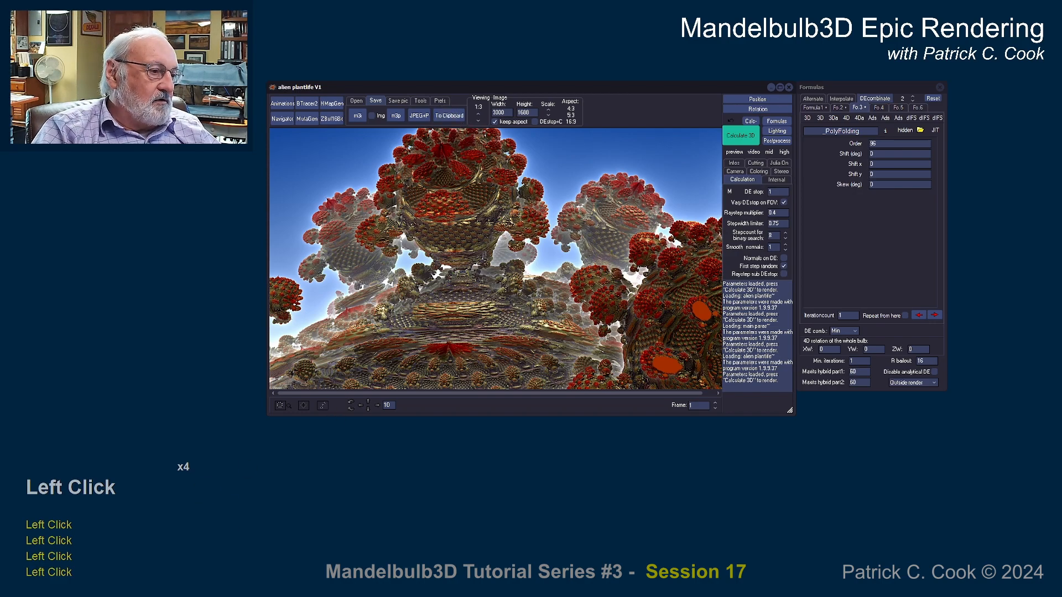
key("super")
type("notepad")
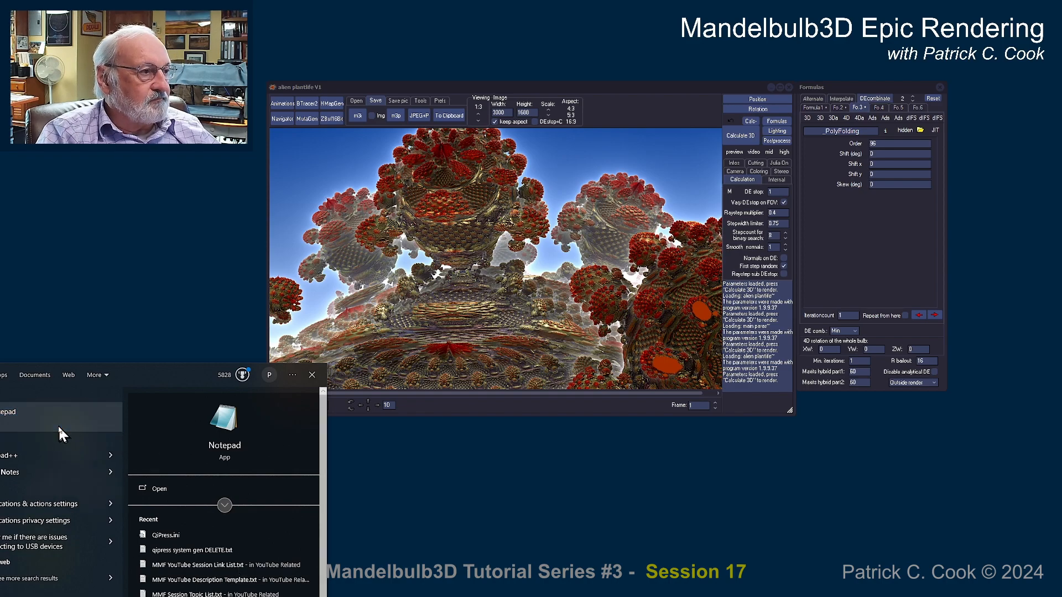
left_click(58, 425)
left_click(572, 386)
key("ctrl+v")
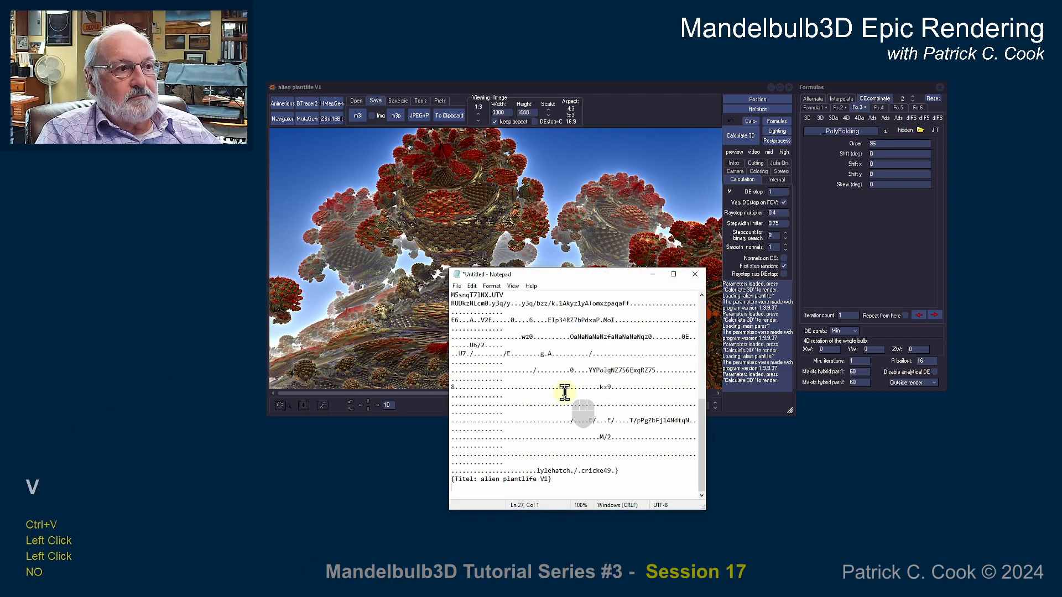
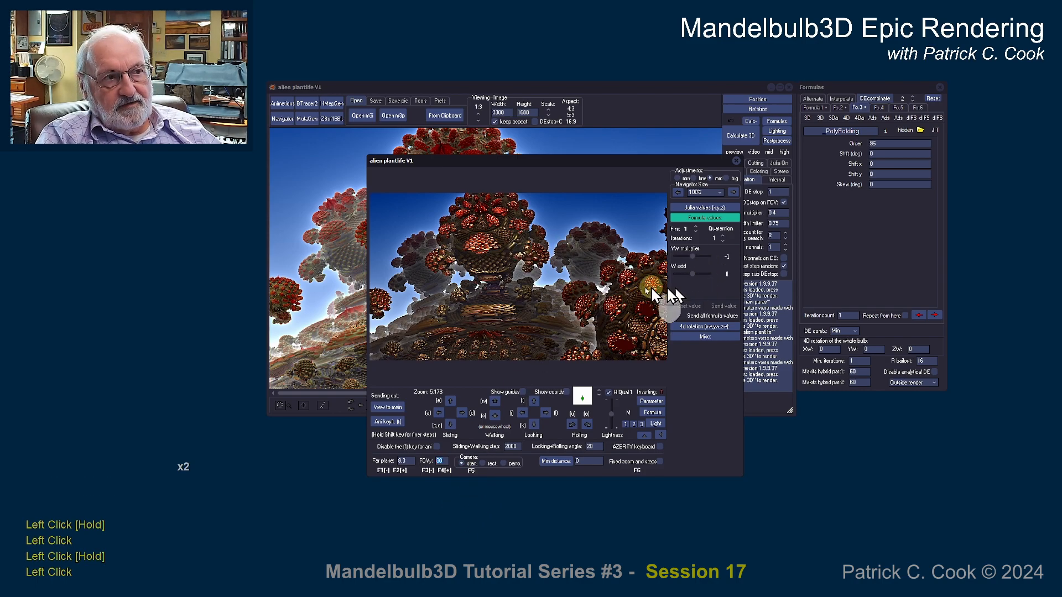
- Try FOVy values of 33, 25 and 50 in the navigator, and set FOVy back to 30
left_click(645, 330)
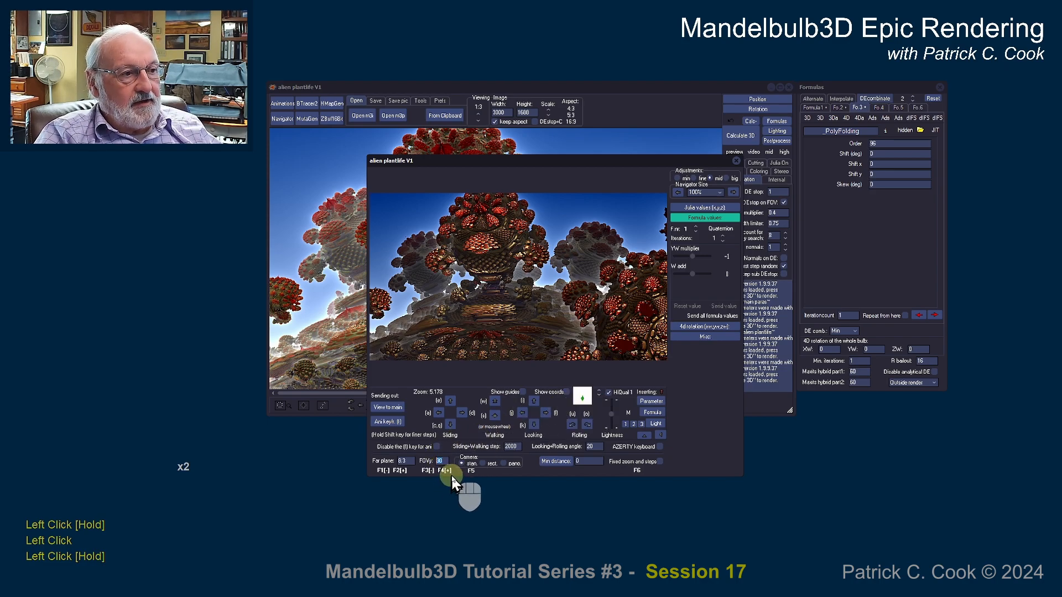
left_click(442, 461)
double_click(442, 461)
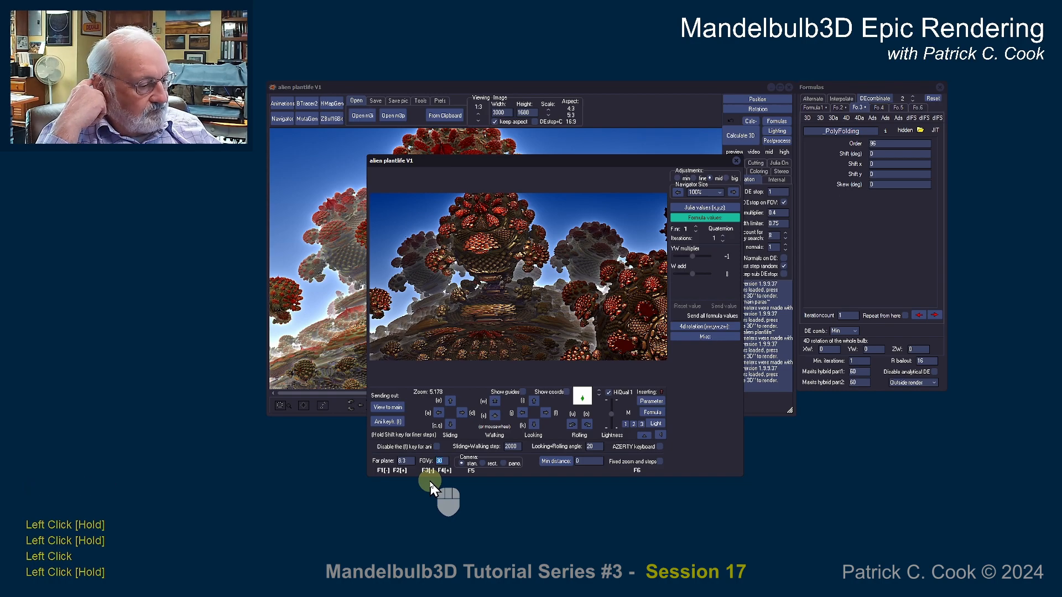
type("33")
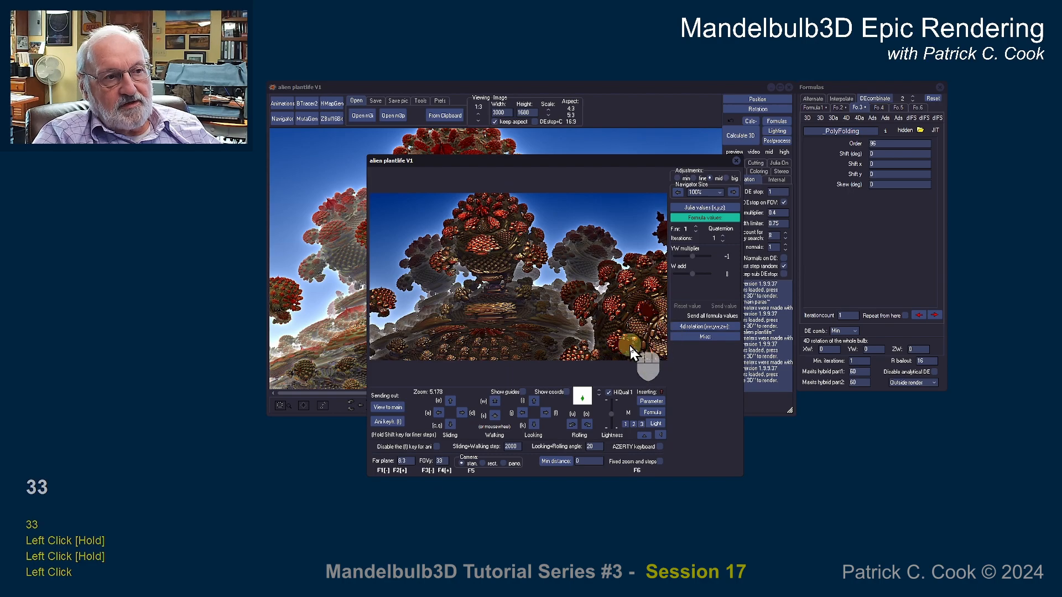
left_click(434, 460)
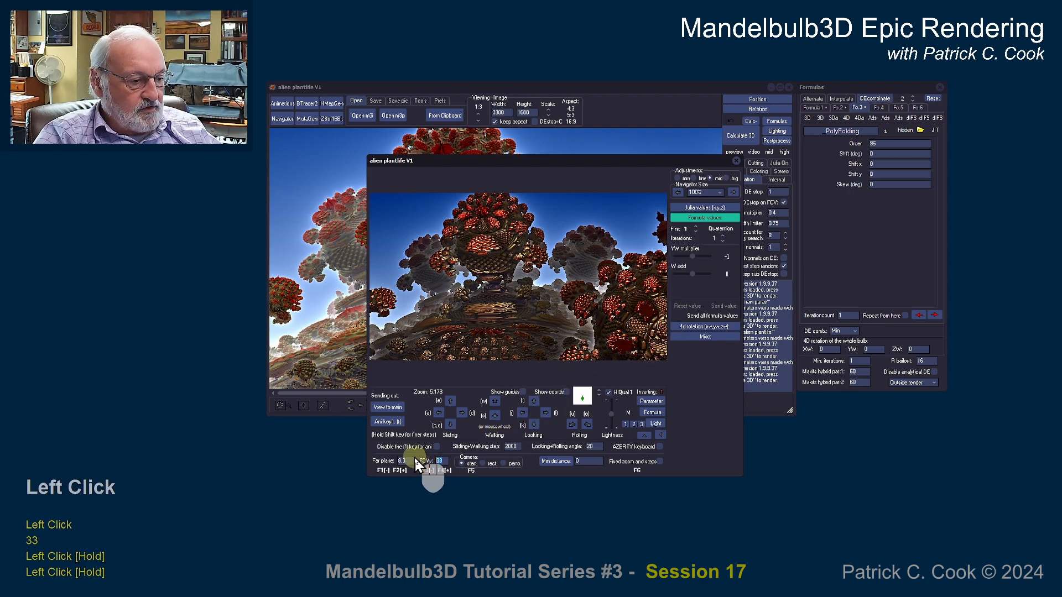
type("25")
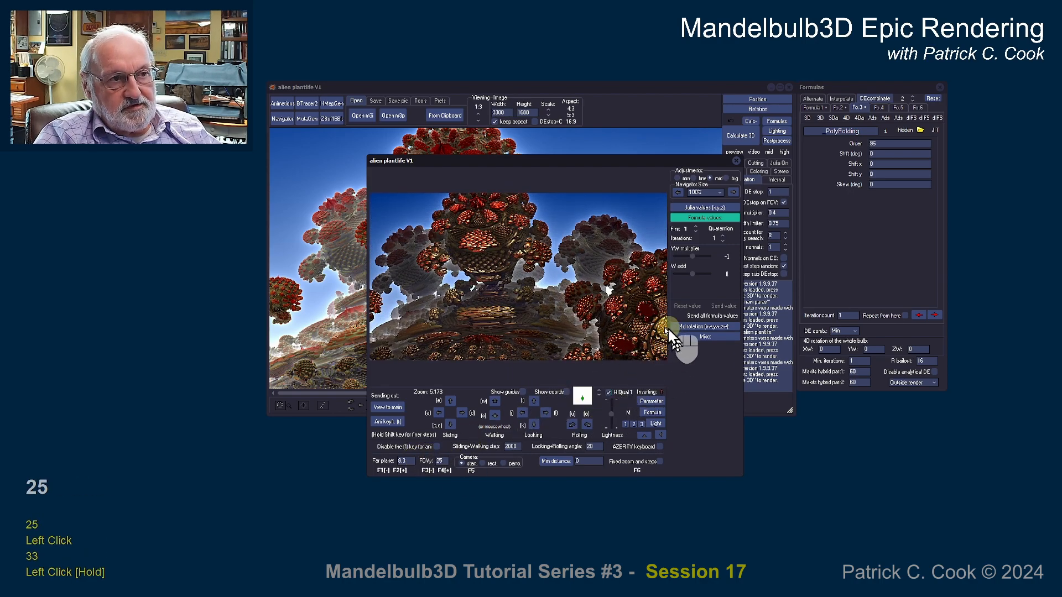
left_click(445, 462)
left_click_drag(445, 462, 416, 470)
type("50")
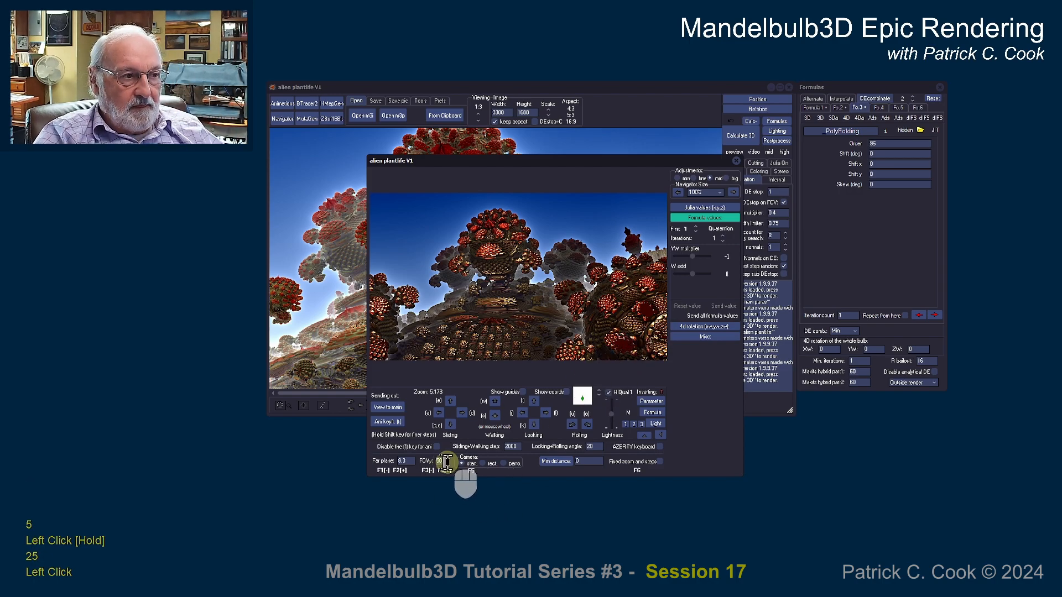
left_click_drag(446, 477, 429, 485)
type("30")
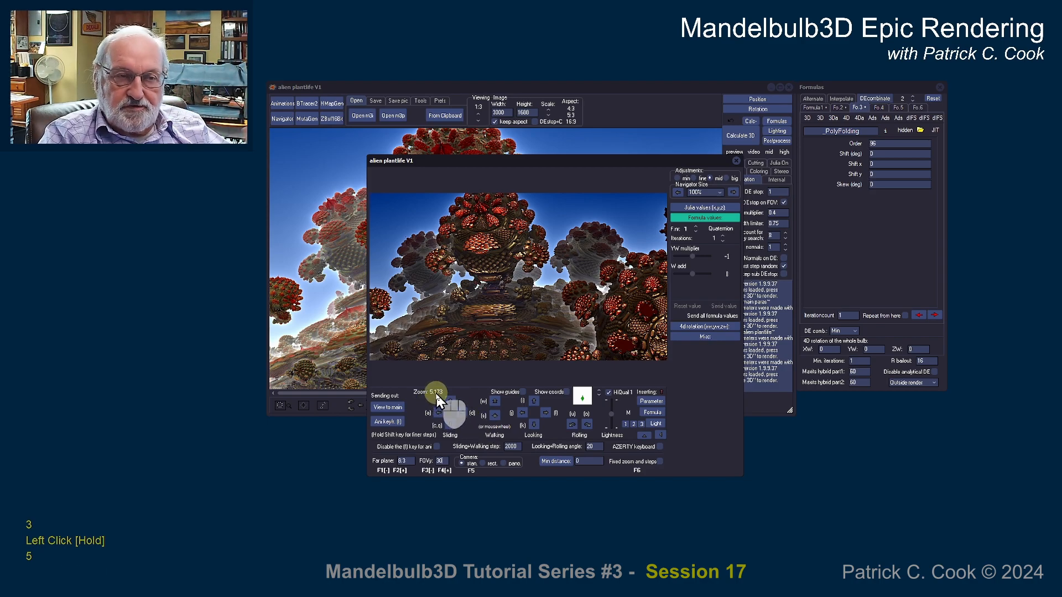
- Enable Fixed zoom and steps in the navigator, and zoom the view out and back in
left_click(660, 463)
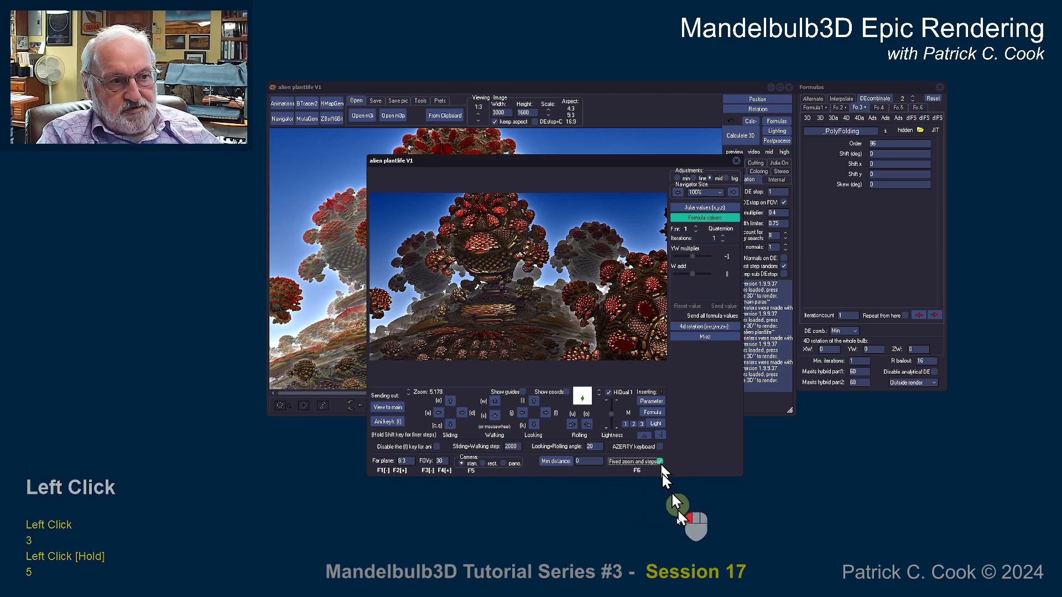
left_click(409, 398)
left_click(409, 398)
left_click(408, 398)
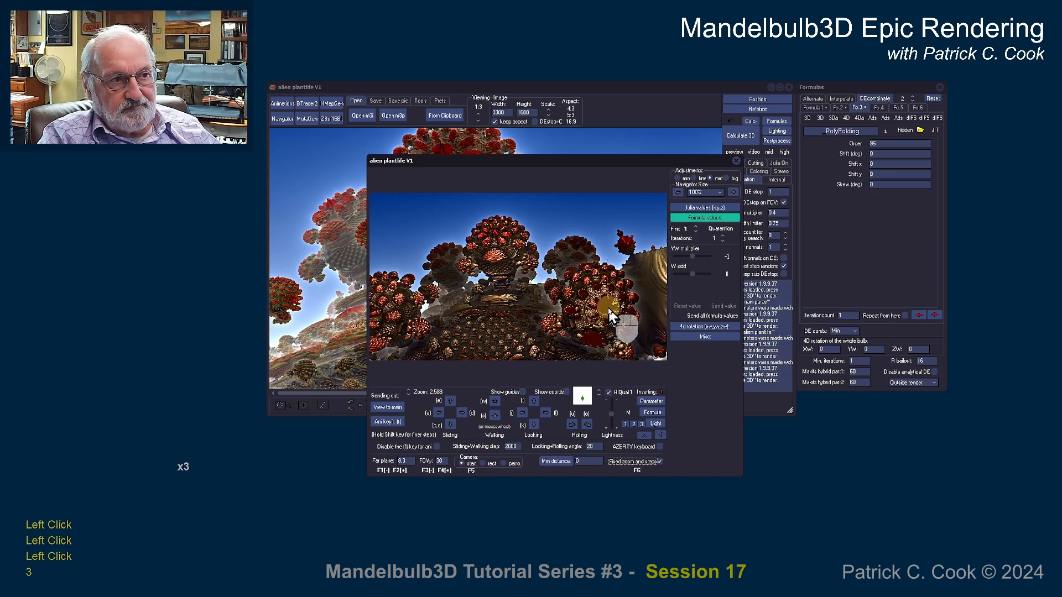
left_click(409, 389)
left_click(408, 390)
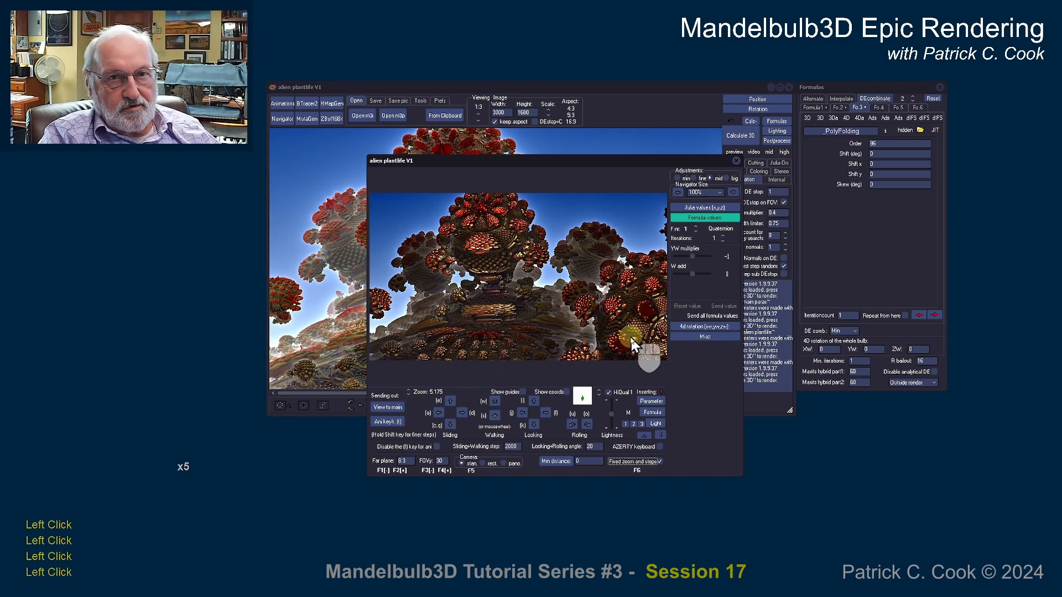
- Reinsert the complete parameters from the main program into the navigator and turn off Fixed zoom and steps
left_click(653, 404)
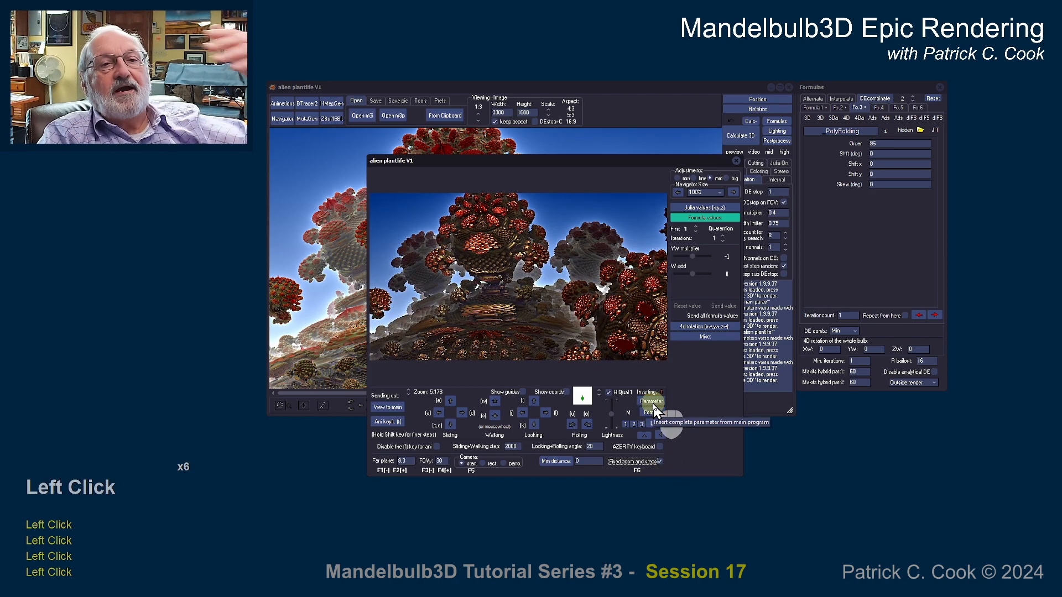
left_click(660, 462)
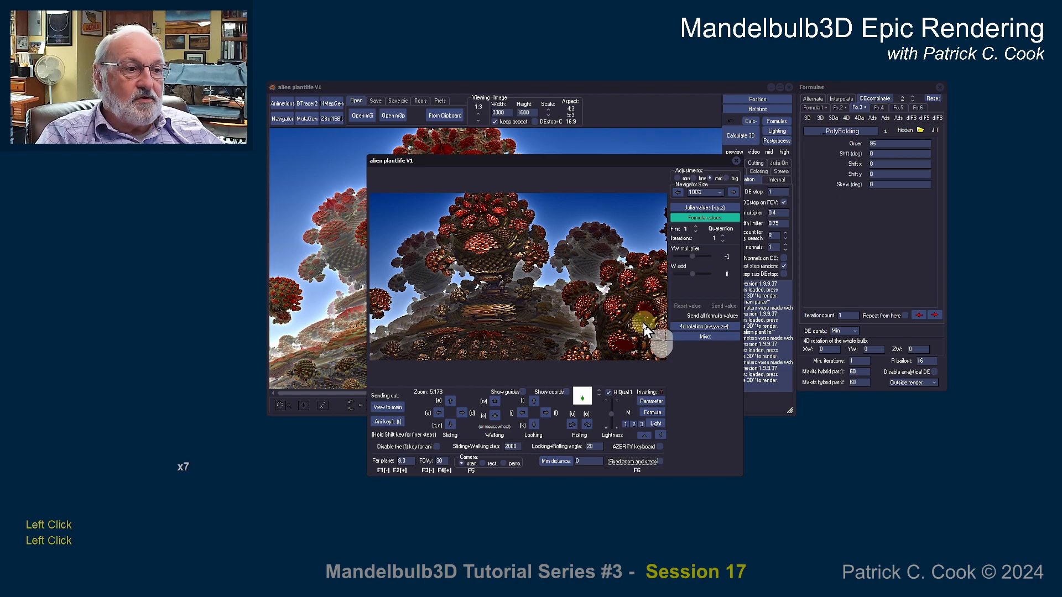
- Set the navigator's Sliding+Walking step to 200 and walk the camera closer to the central plant
left_click(522, 449)
left_click_drag(523, 450, 496, 466)
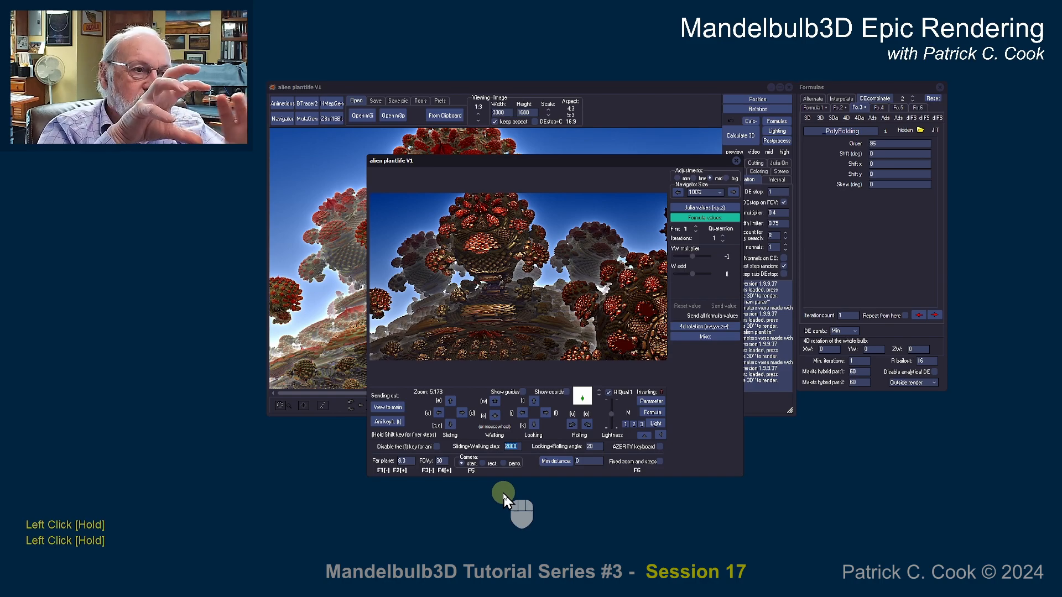
type("20")
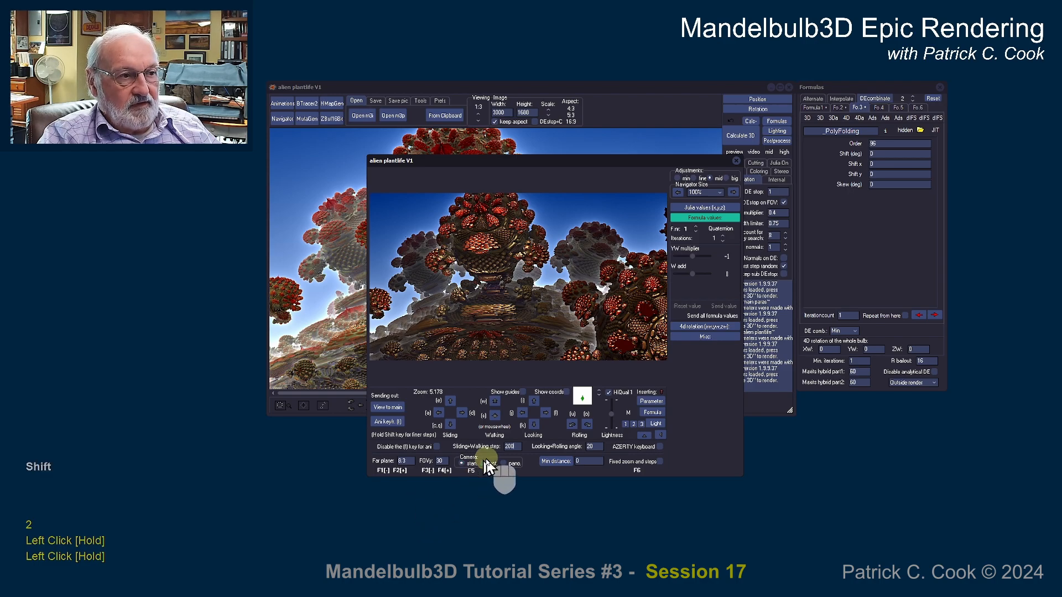
left_click(496, 416, "shift")
left_click(496, 416)
left_click(495, 416)
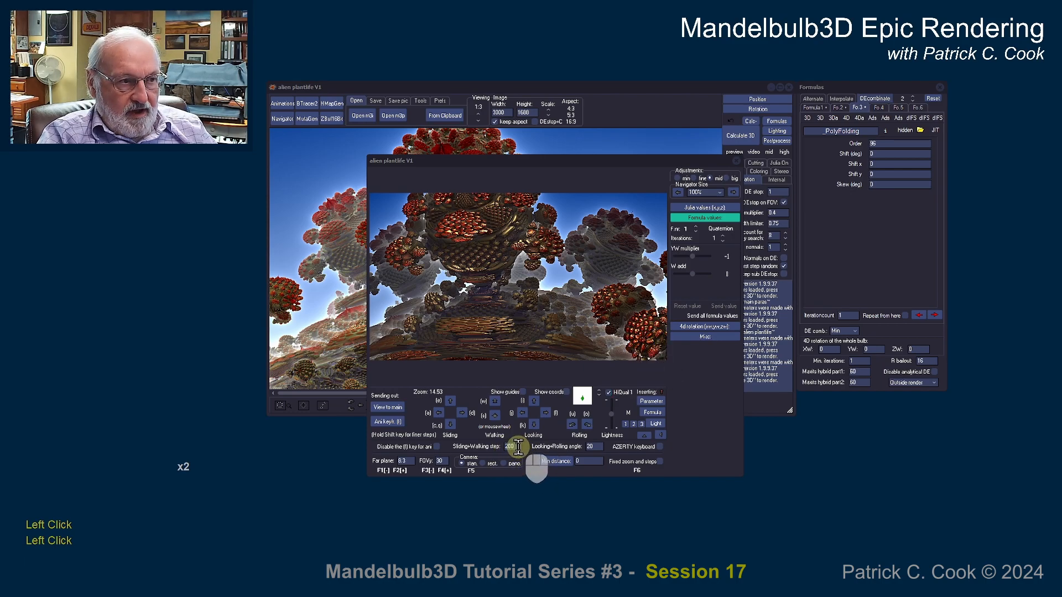
left_click_drag(514, 447, 502, 468)
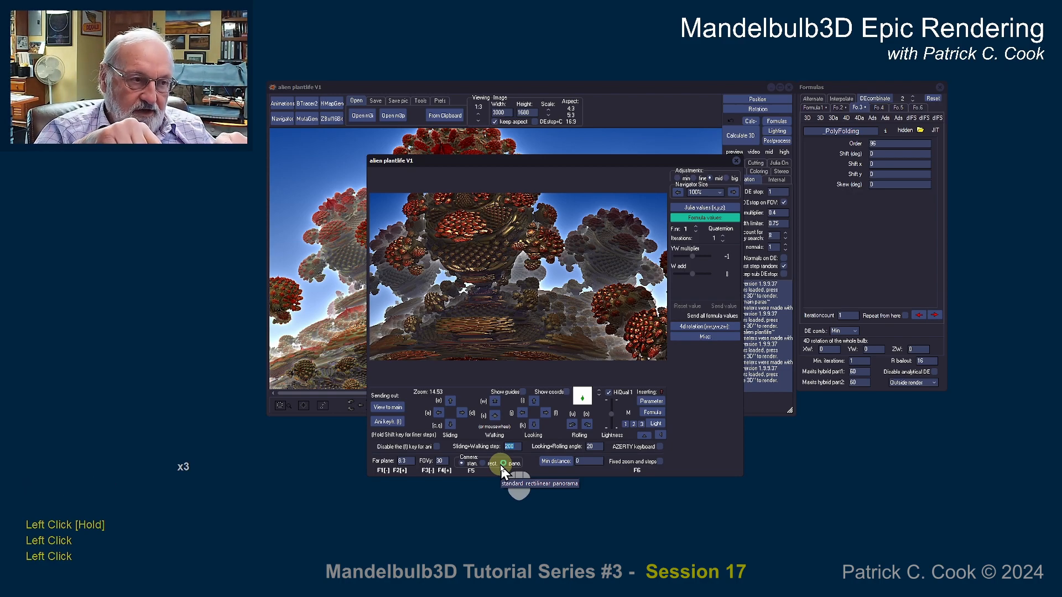
left_click(517, 447)
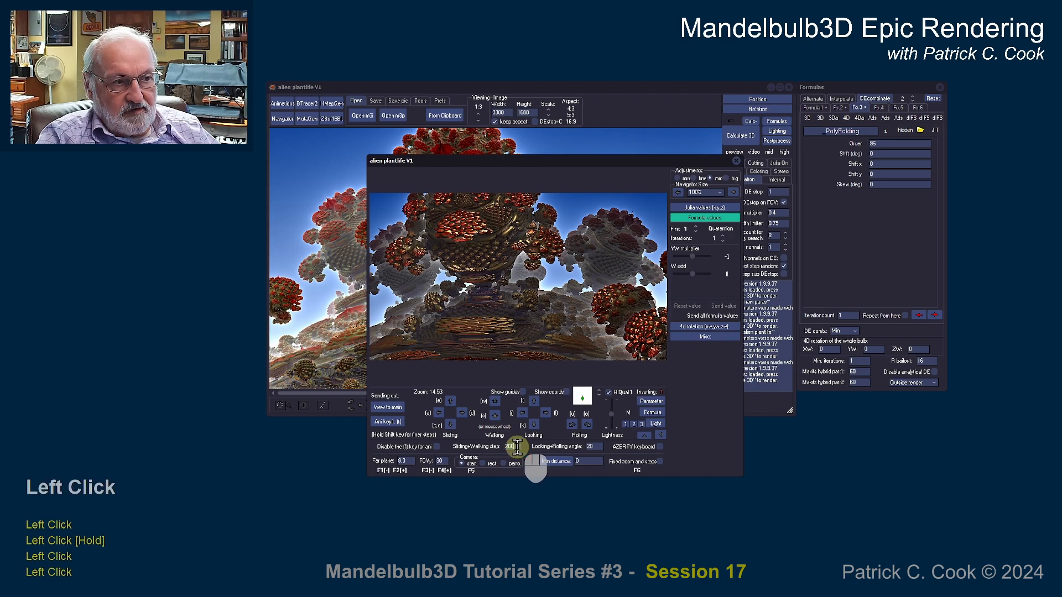
double_click(515, 446)
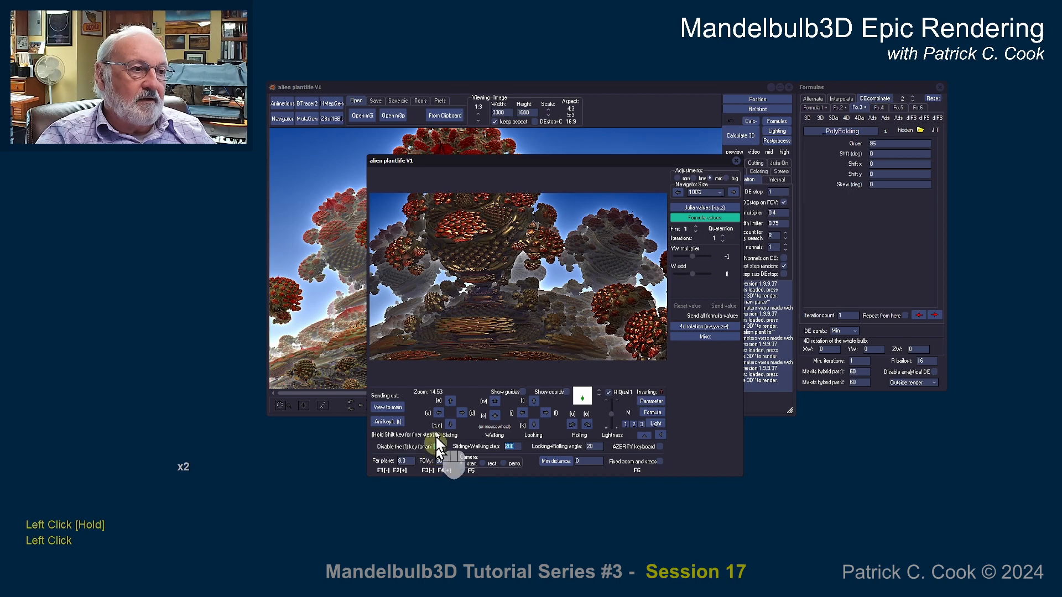
left_click(434, 393)
left_click_drag(421, 399, 588, 460)
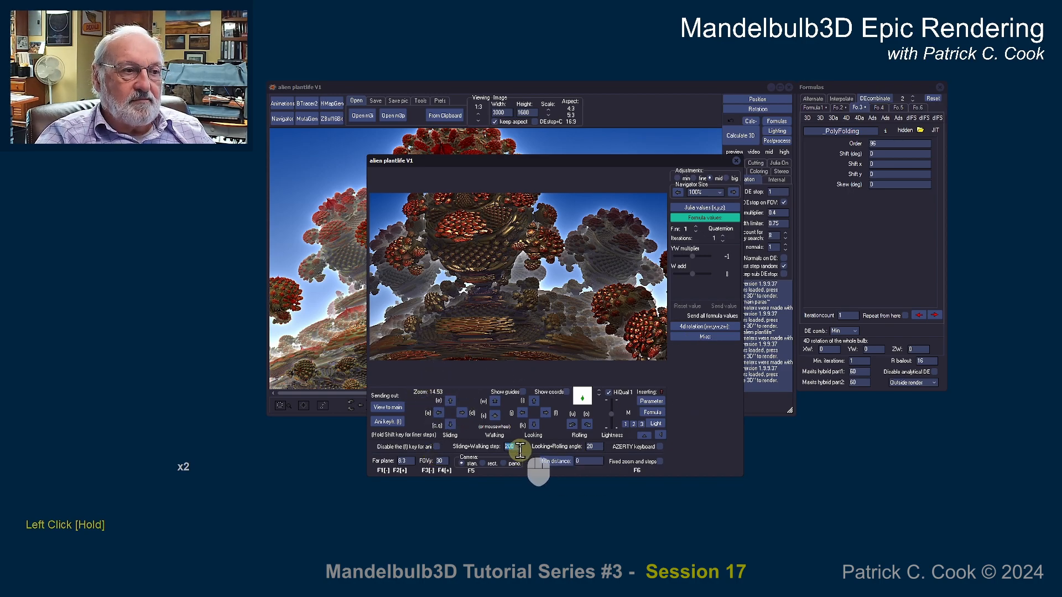
left_click_drag(520, 451, 518, 448)
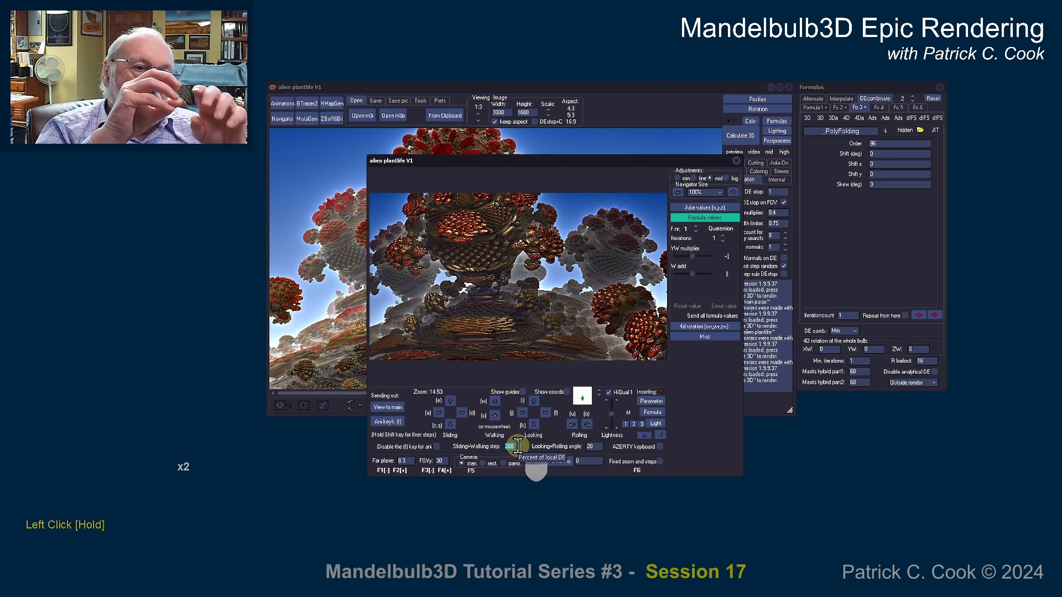